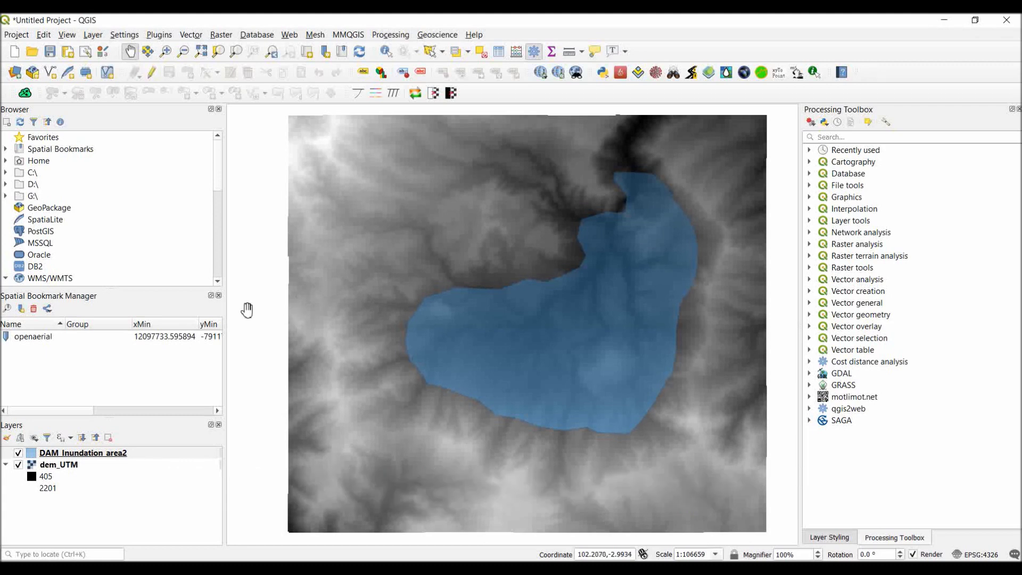
- Close the Spatial Bookmark Manager and Browser panels to free up workspace
click(219, 295)
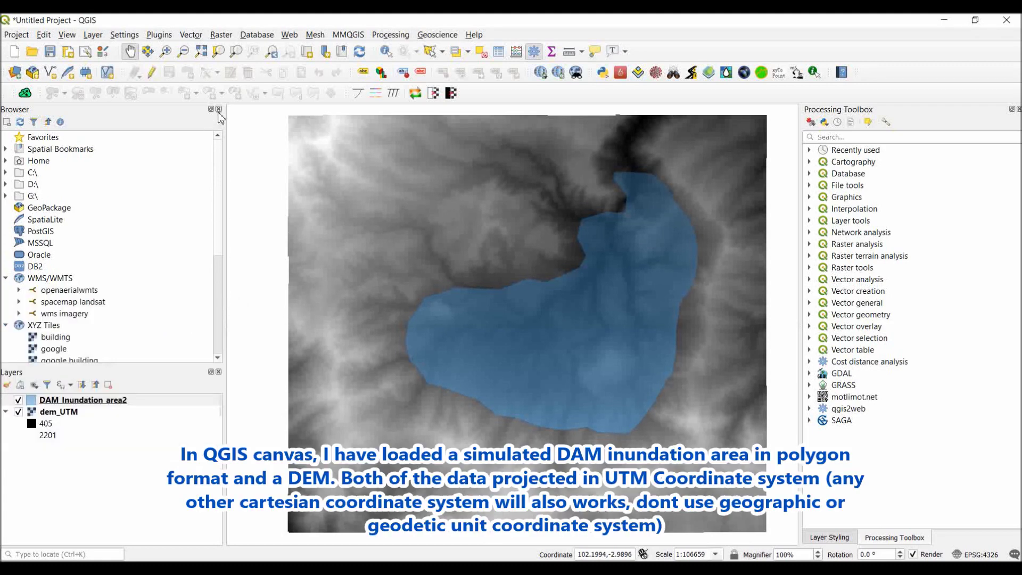
click(218, 108)
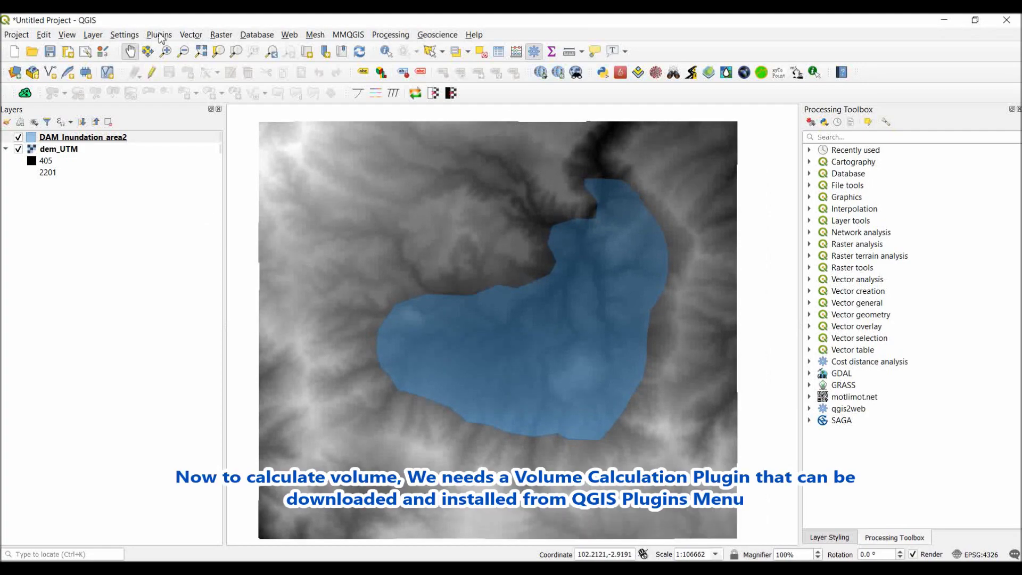
- Search the installed plugins for "volum" and check the details of the Volume Calculation Tool plugin
click(159, 35)
click(176, 49)
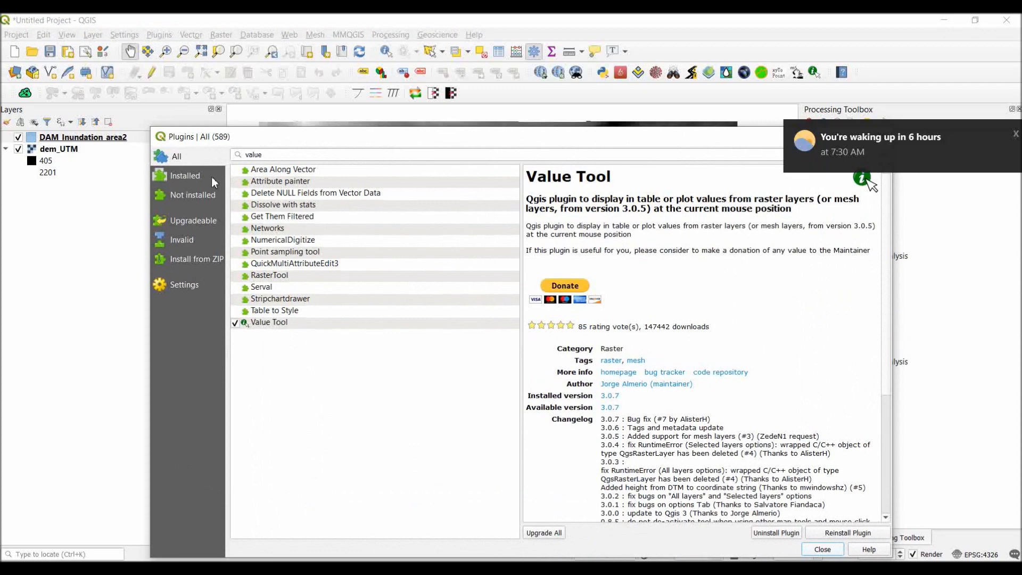
click(195, 175)
double_click(272, 155)
key(BackSpace)
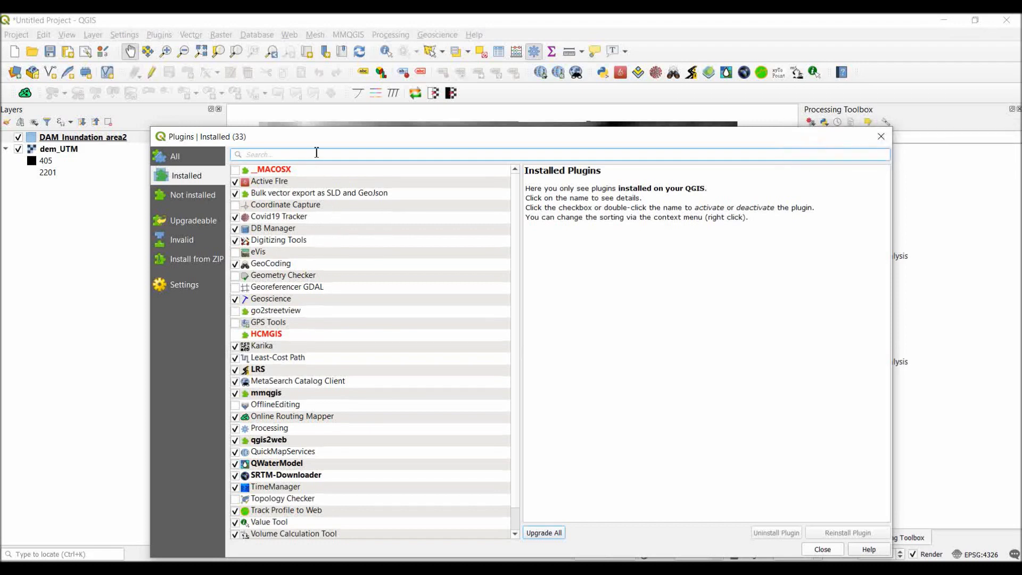
text(volum)
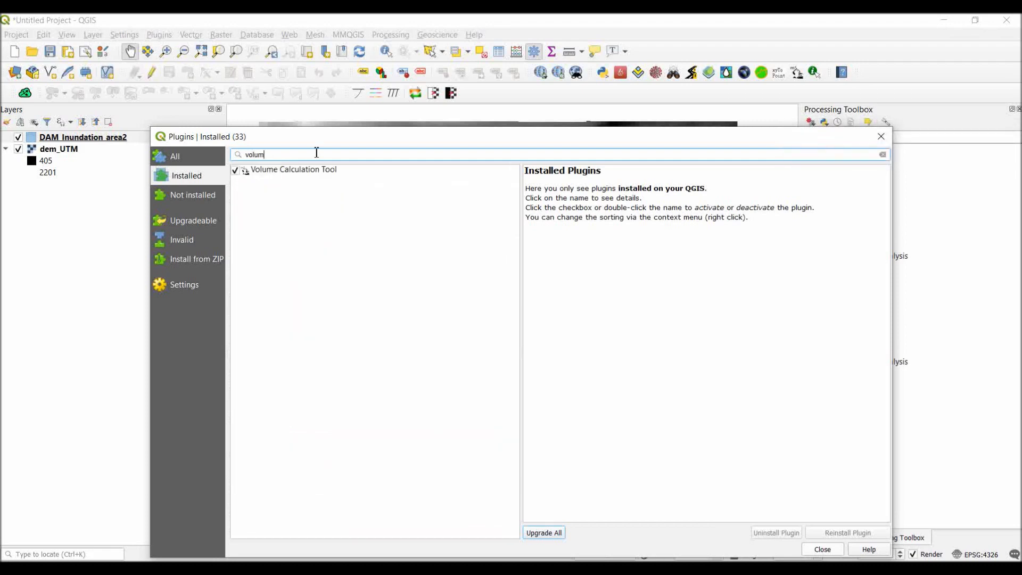
click(345, 177)
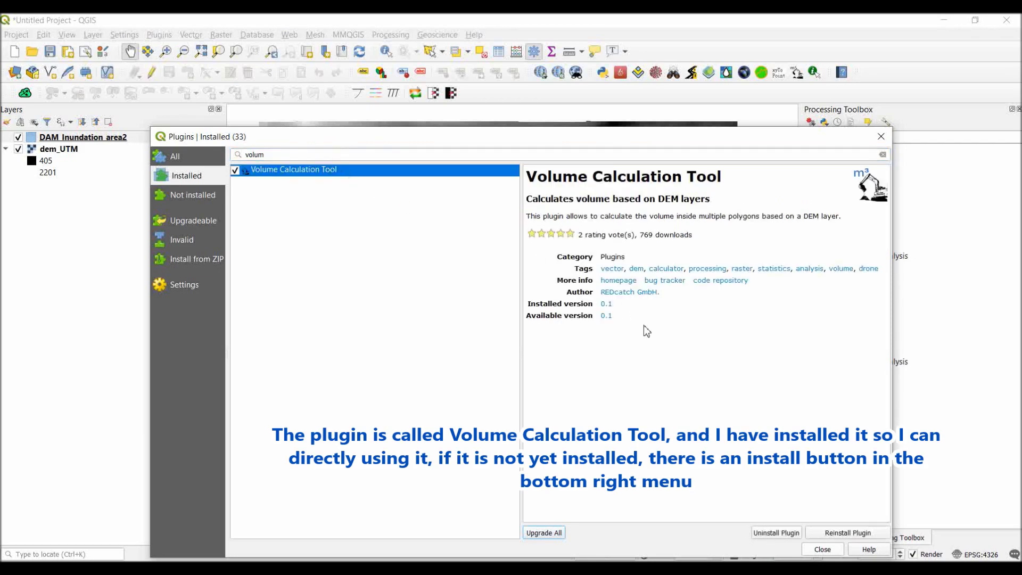
drag(554, 140, 552, 108)
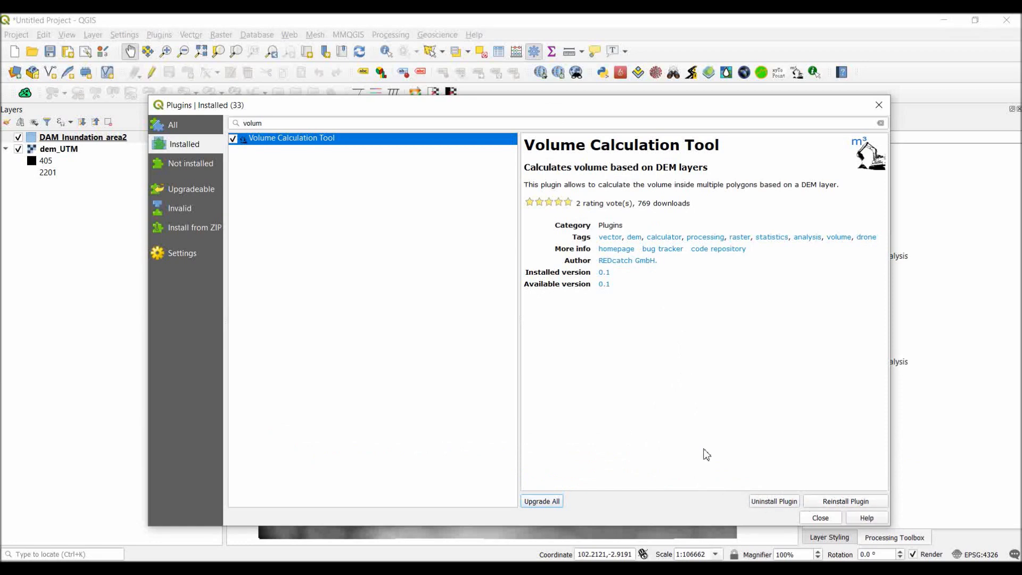
click(819, 516)
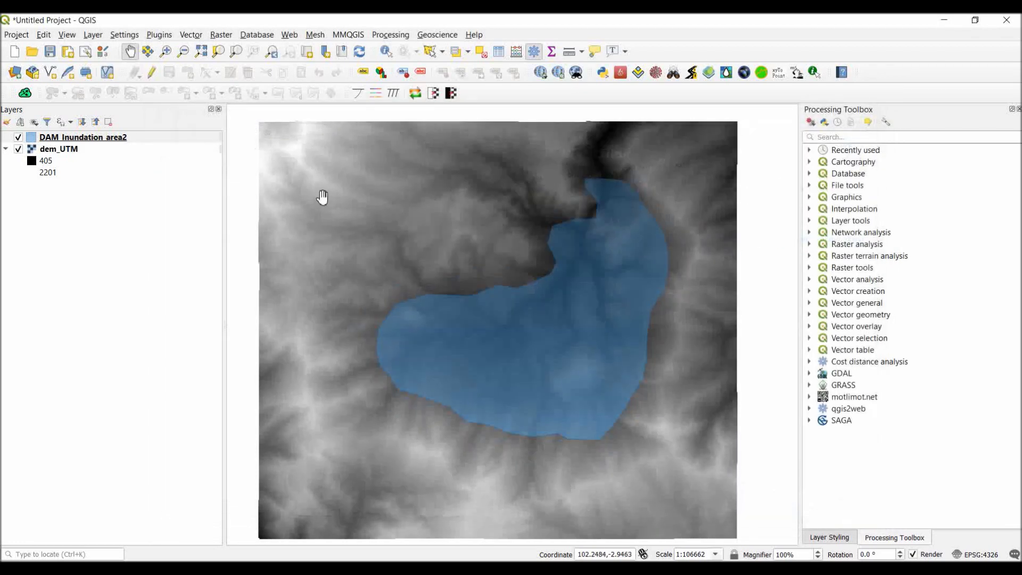
- Start the Volume Calculation Tool and set a manually entered base level of 730 m
click(222, 35)
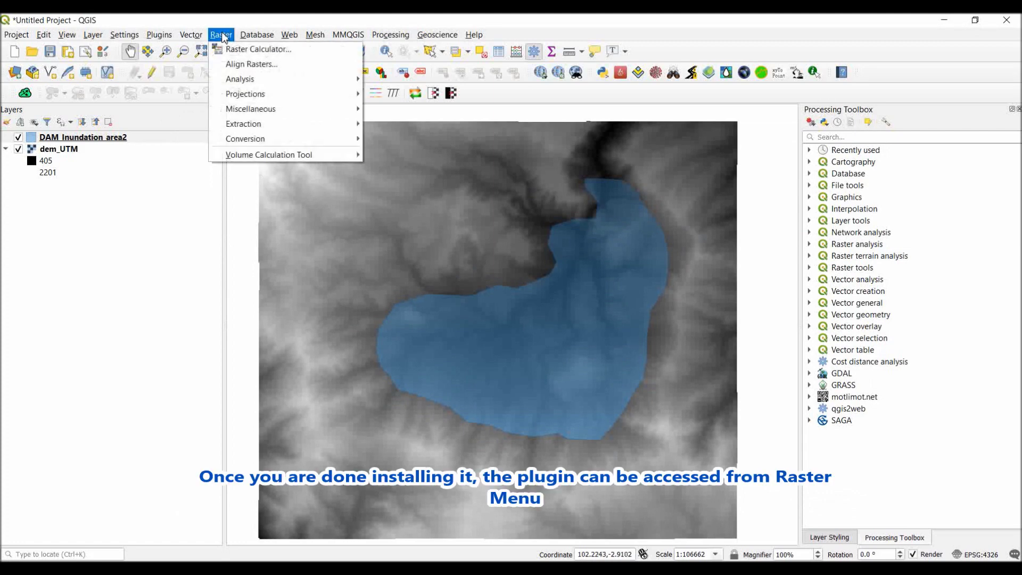
mouse_move(335, 156)
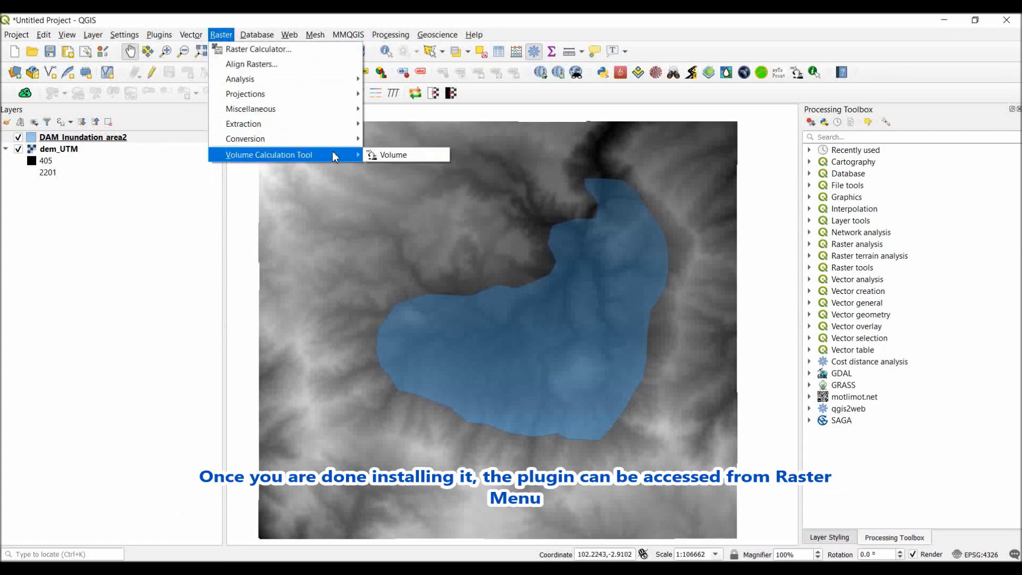
click(373, 155)
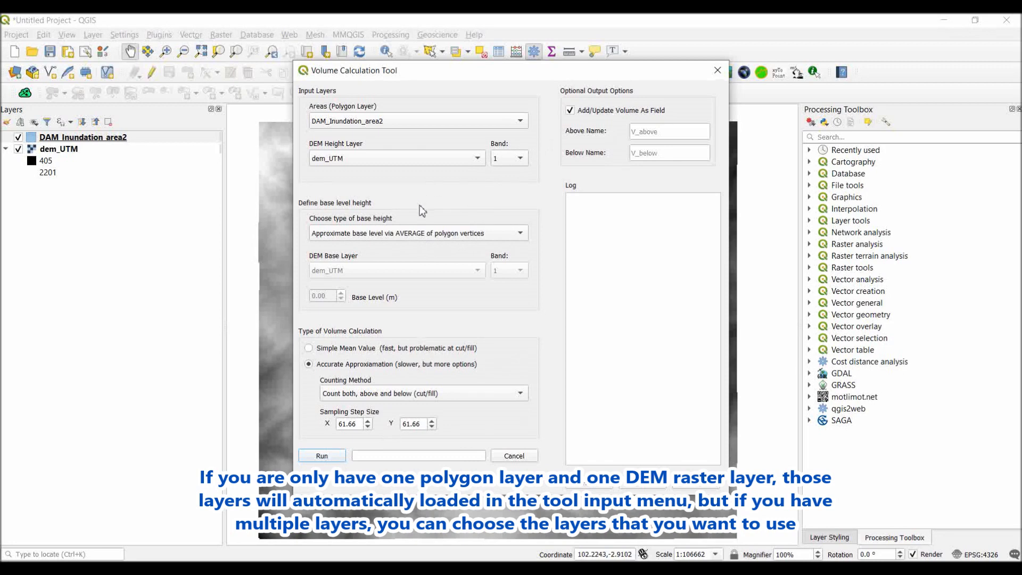
click(401, 234)
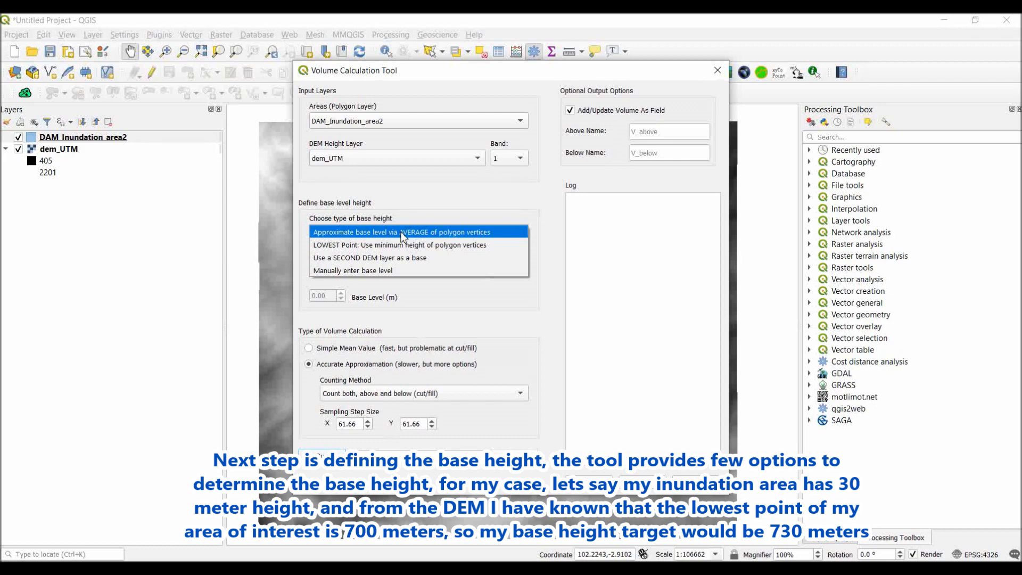
click(390, 272)
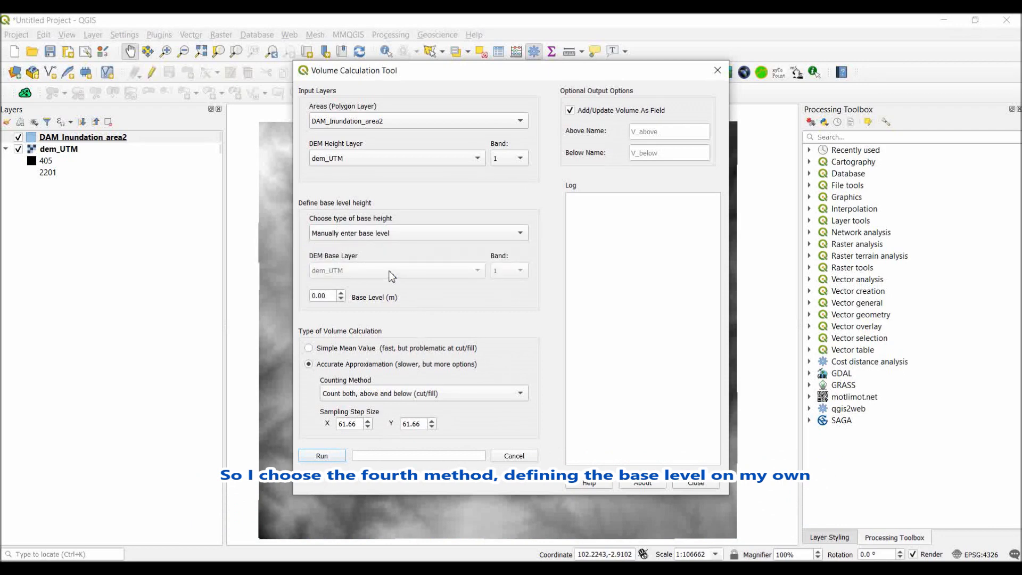
double_click(317, 294)
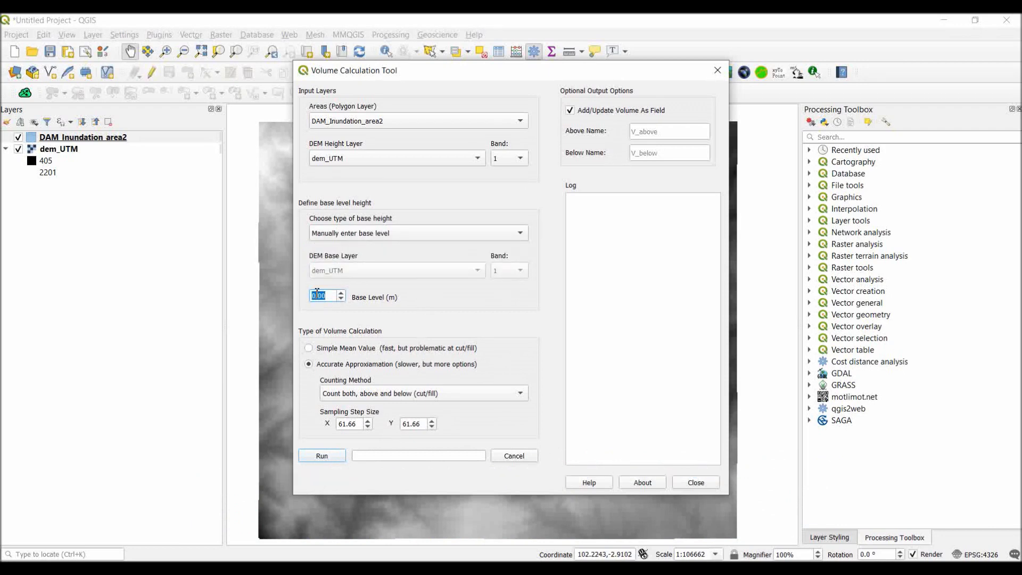
text(730)
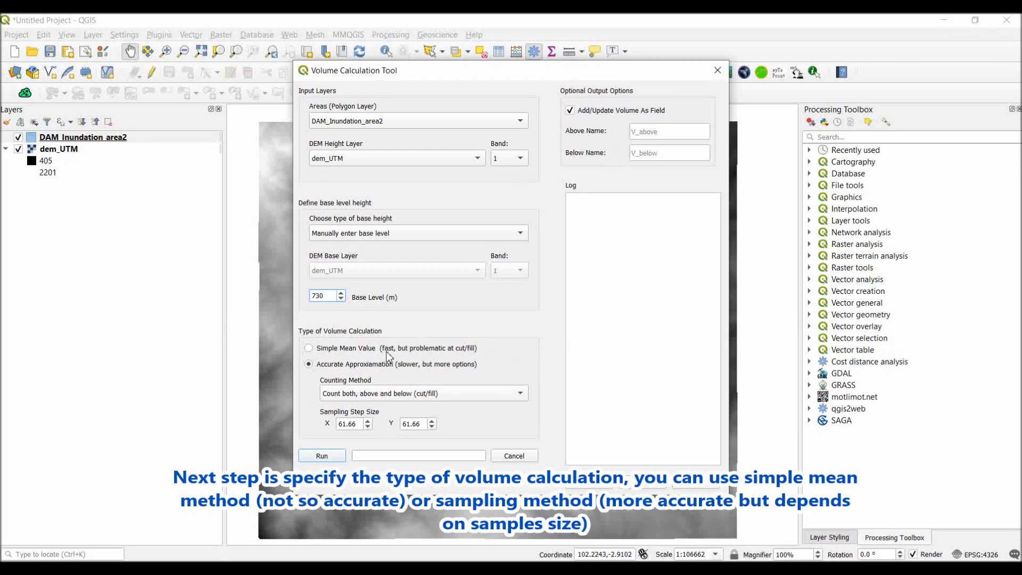
- Choose counting both above and below (cut/fill) as the counting method for the accurate approximation
click(394, 394)
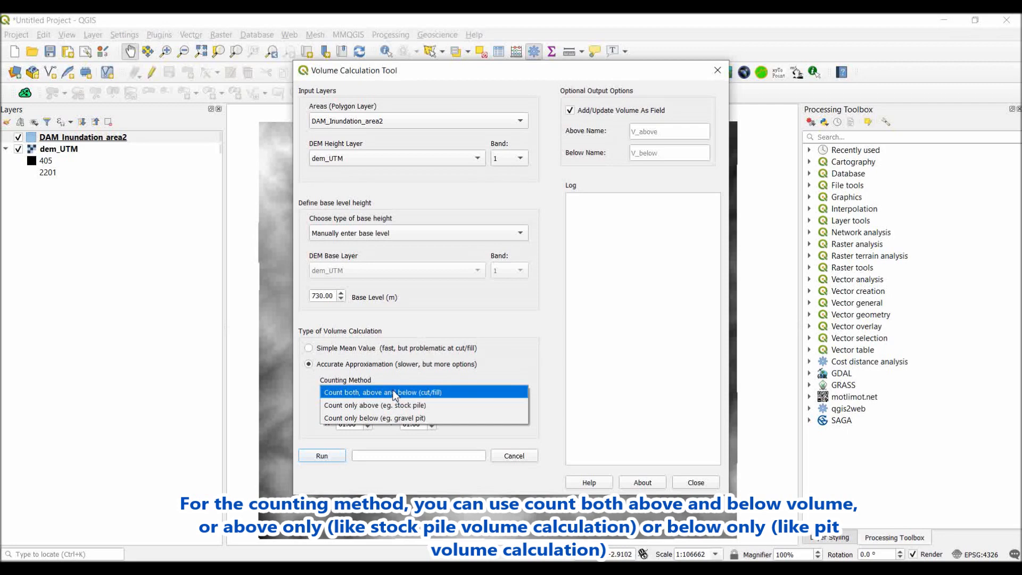
click(395, 395)
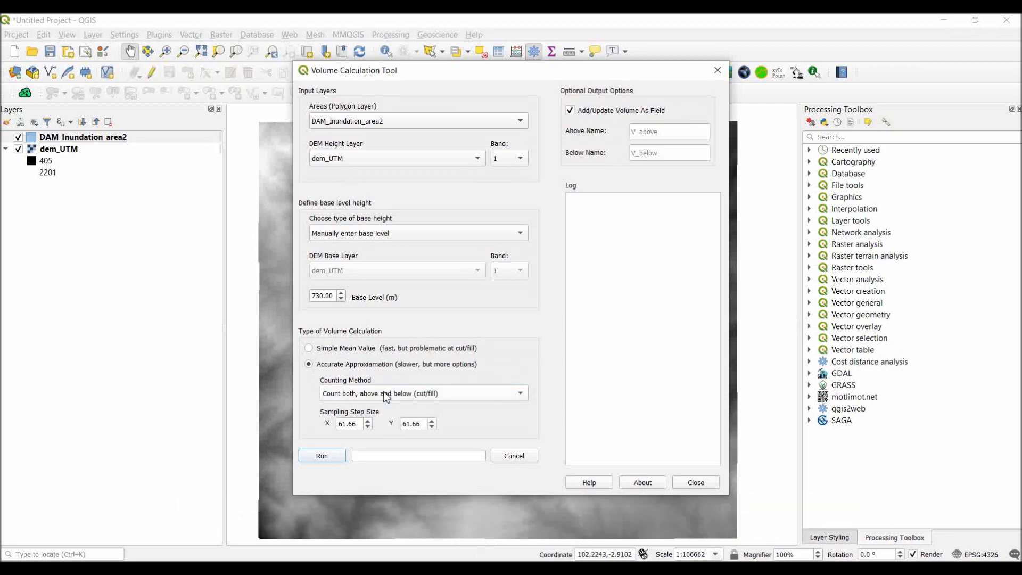
drag(363, 426, 337, 426)
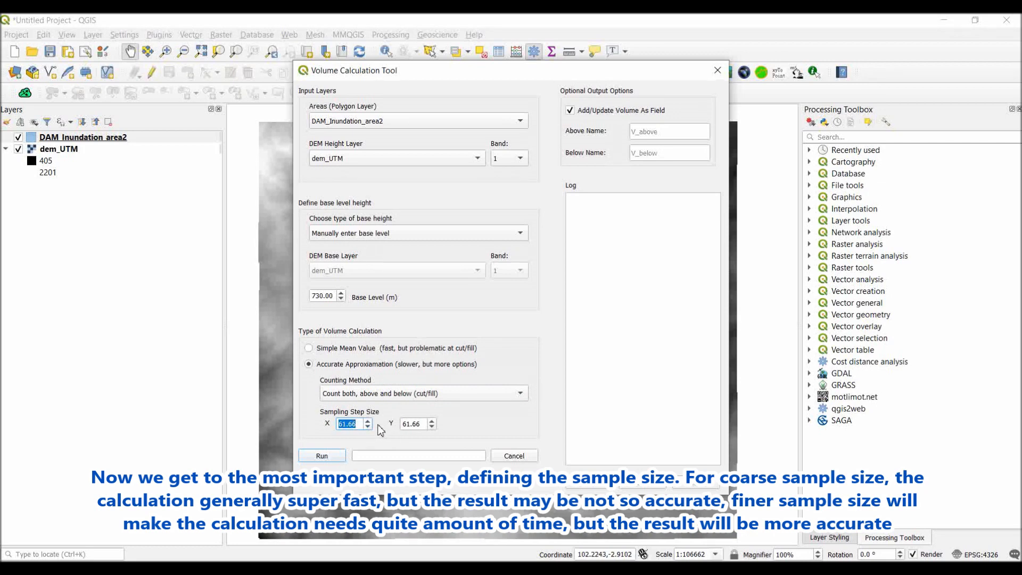
click(426, 423)
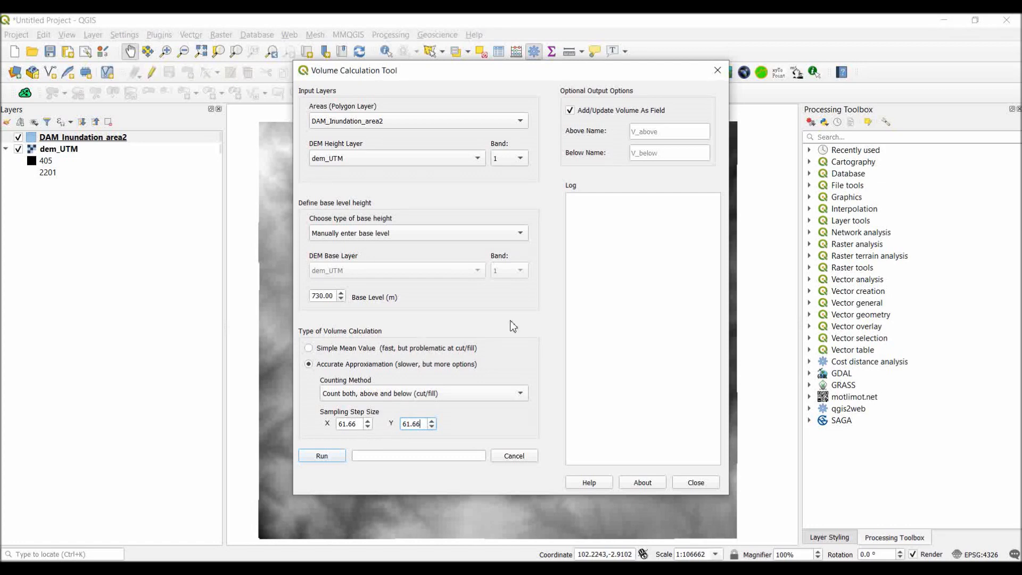
click(663, 135)
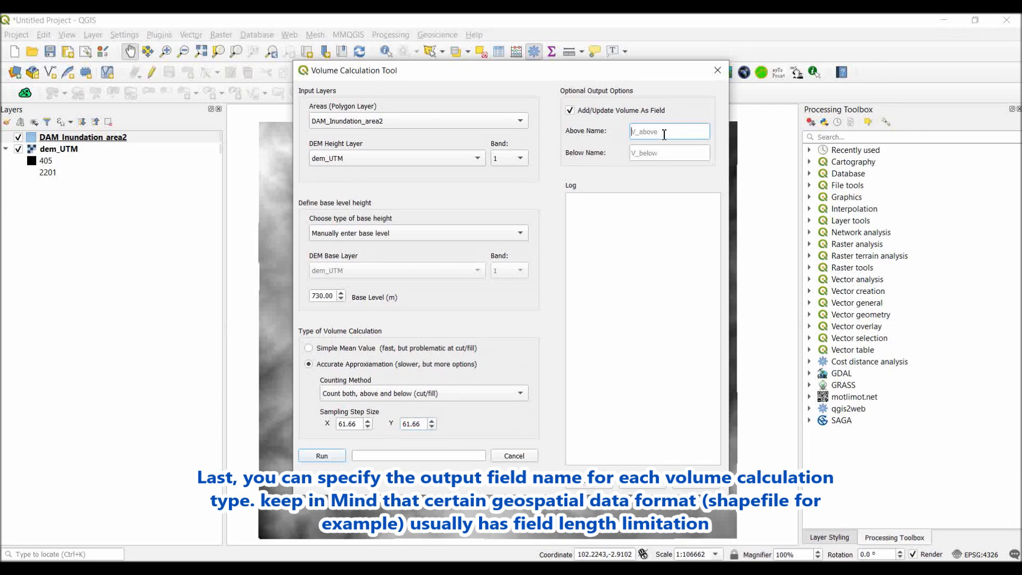
text(V_ab)
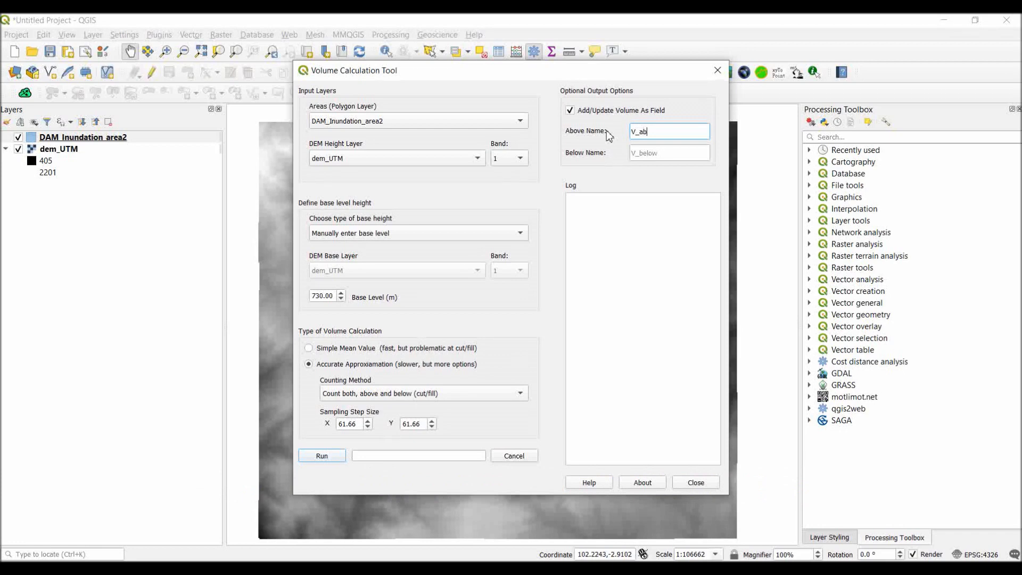
text(ove)
key(BackSpace)
key(BackSpace)
key(BackSpace)
key(BackSpace)
key(BackSpace)
key(BackSpace)
key(BackSpace)
- Run the volume calculation and check the volume fields in the DAM_Inundation_area2 attribute table
click(329, 455)
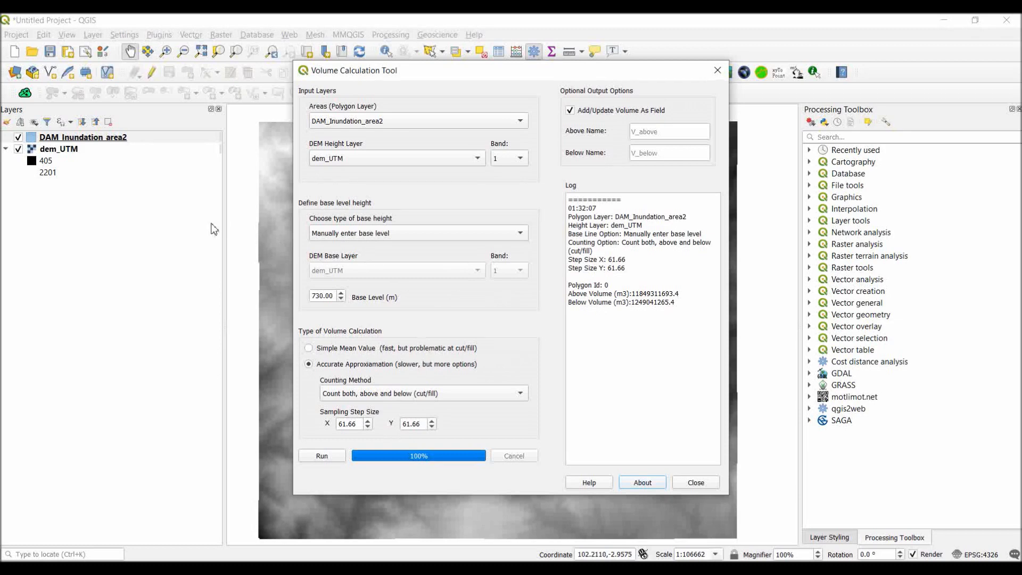
right_click(88, 137)
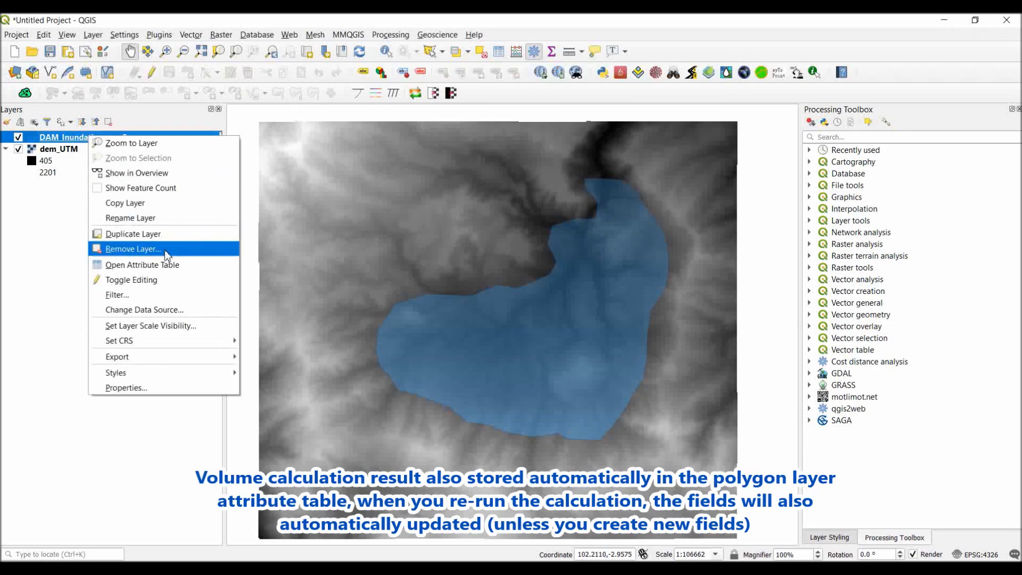
click(174, 270)
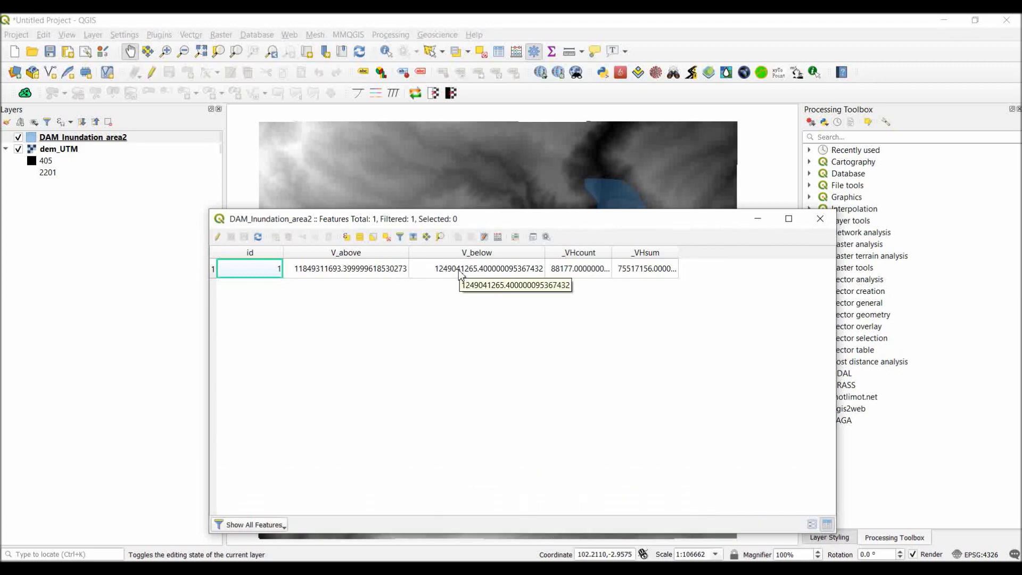
click(820, 218)
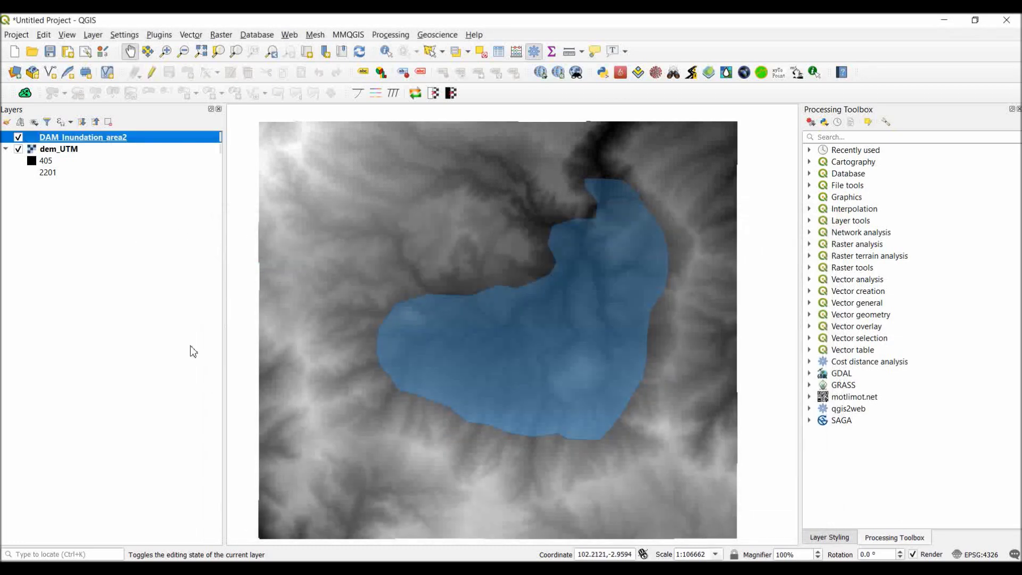
- Set the sampling step size to 10 in both X and Y and rerun the volume calculation
click(495, 513)
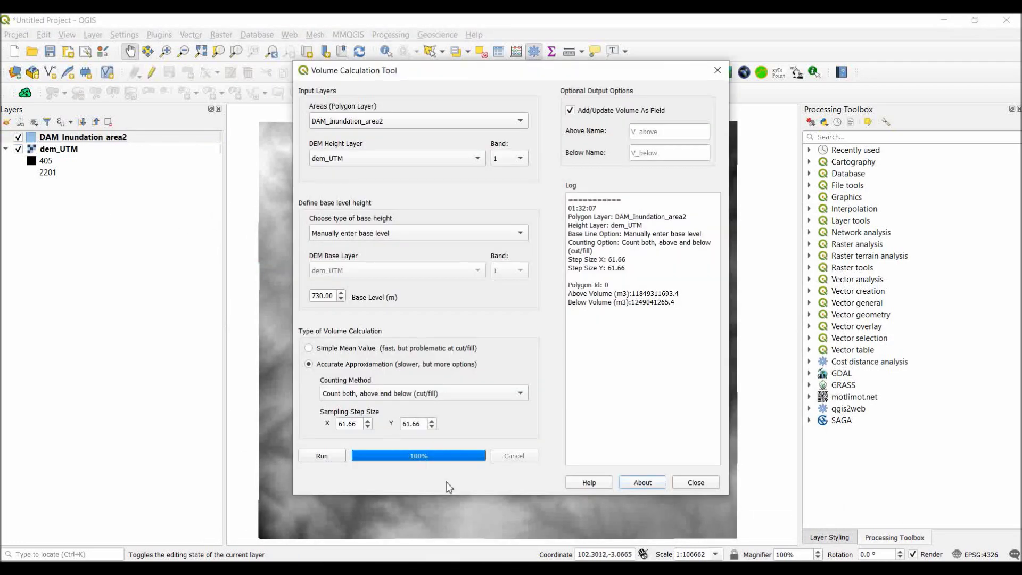
drag(356, 424, 326, 428)
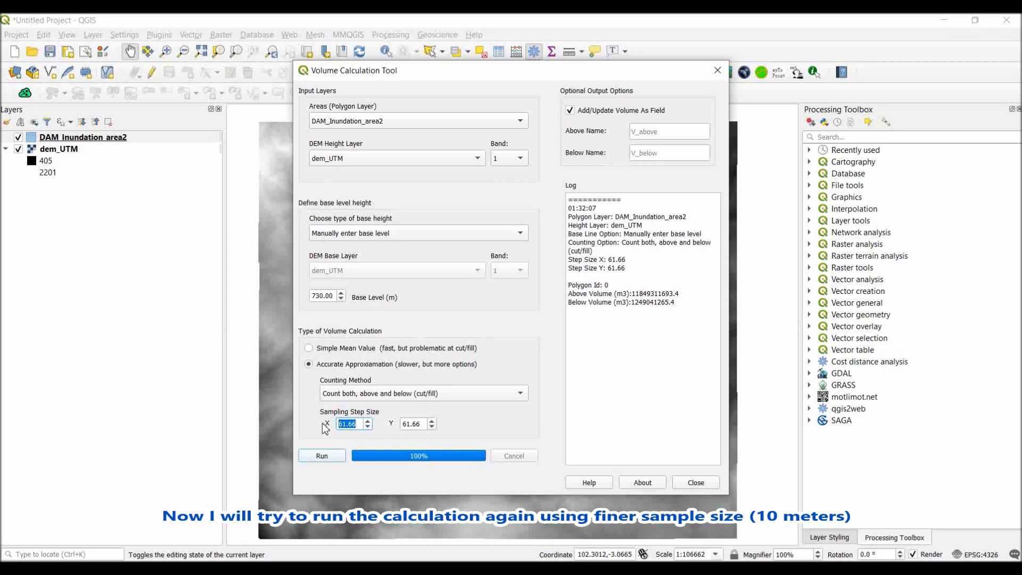
text(10)
drag(418, 429, 399, 427)
text(10)
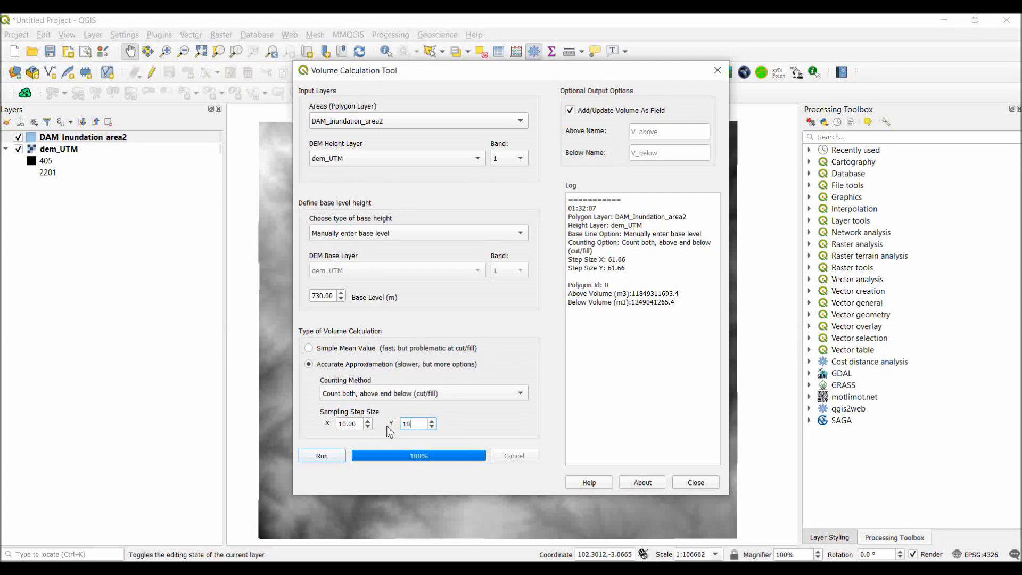
click(320, 456)
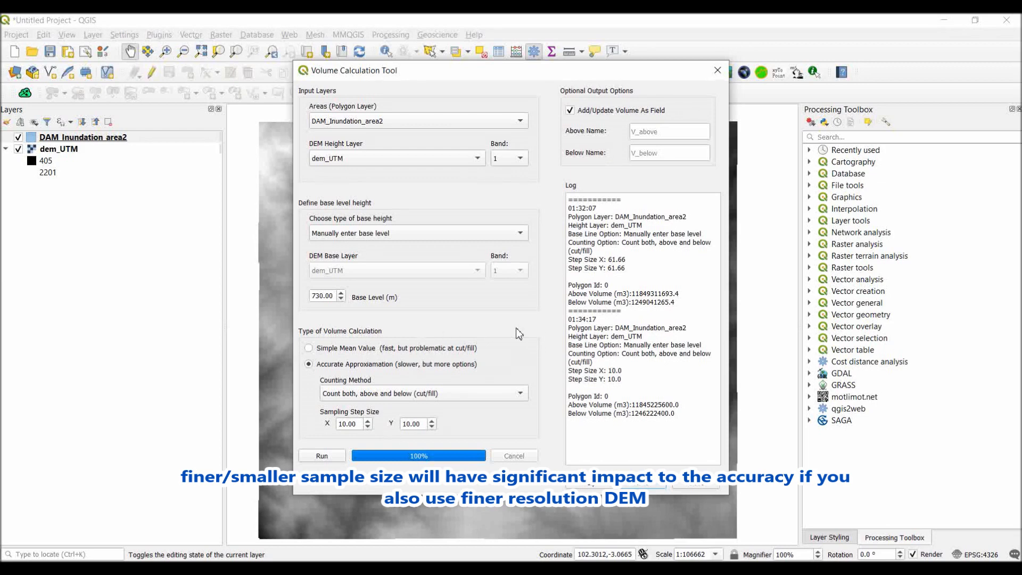
- Open the DAM_Inundation_area2 attribute table again and move the Volume Calculation Tool dialog aside to compare the volumes with its log
right_click(76, 141)
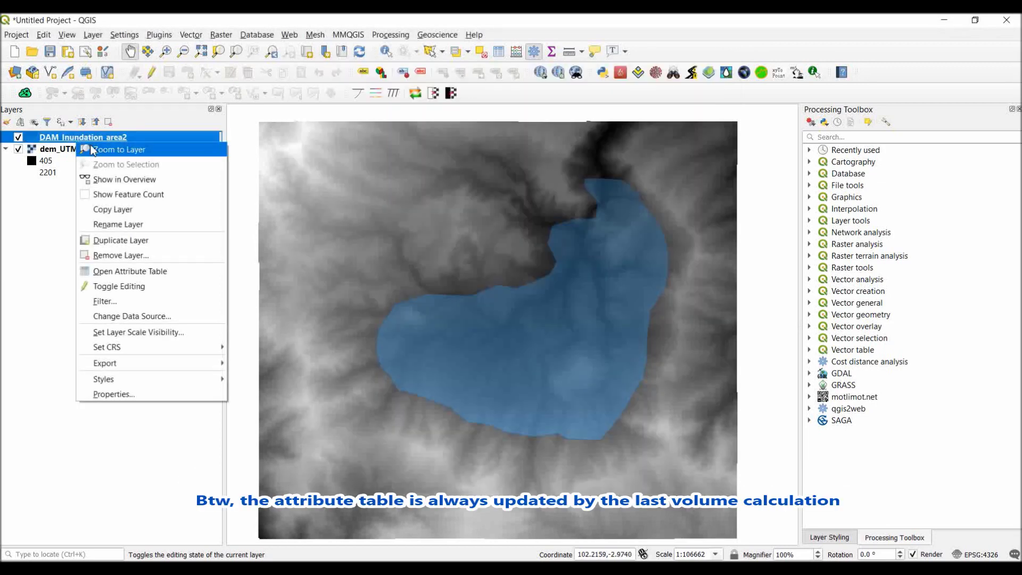
click(143, 271)
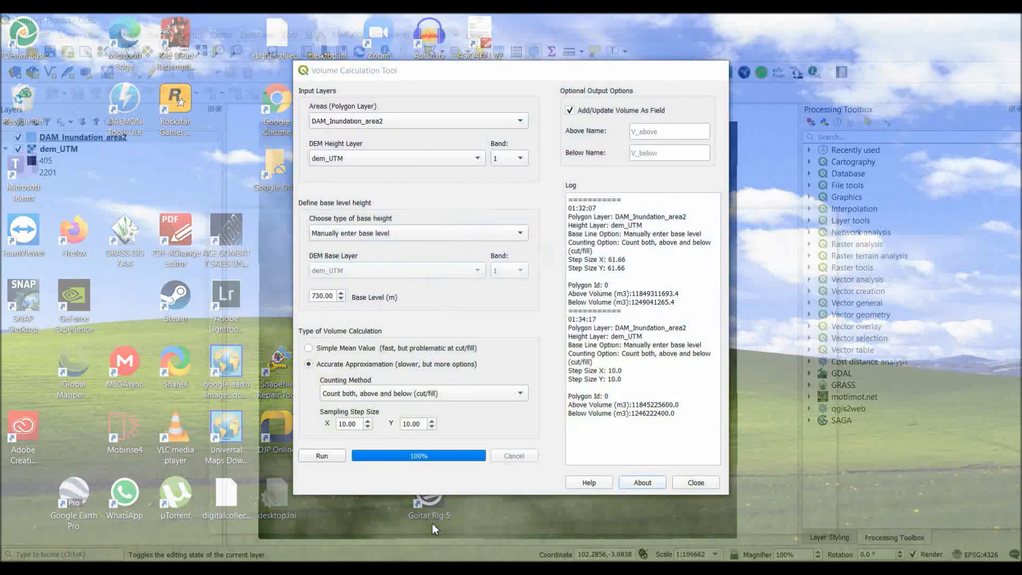
click(432, 522)
drag(488, 70, 756, 109)
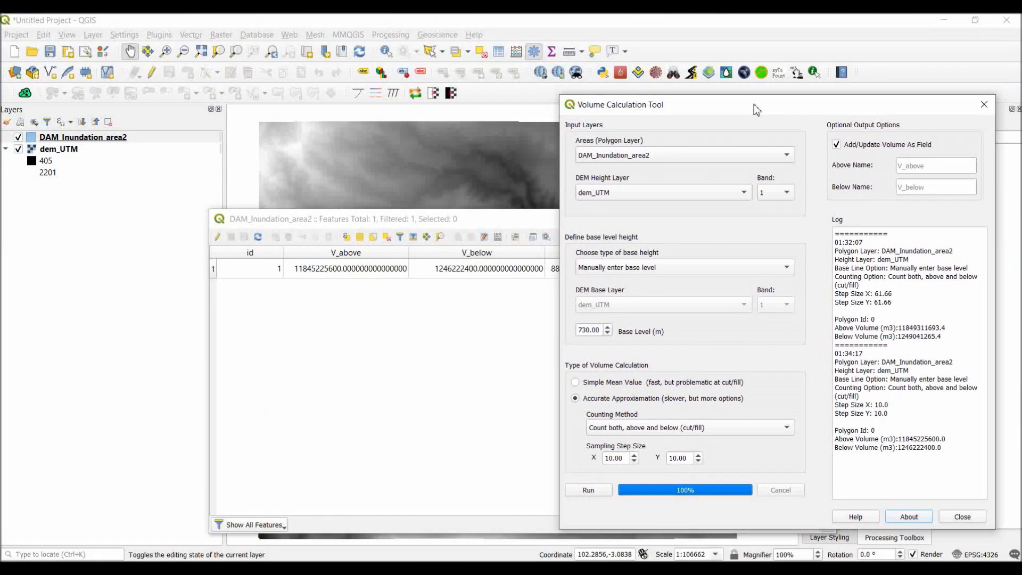